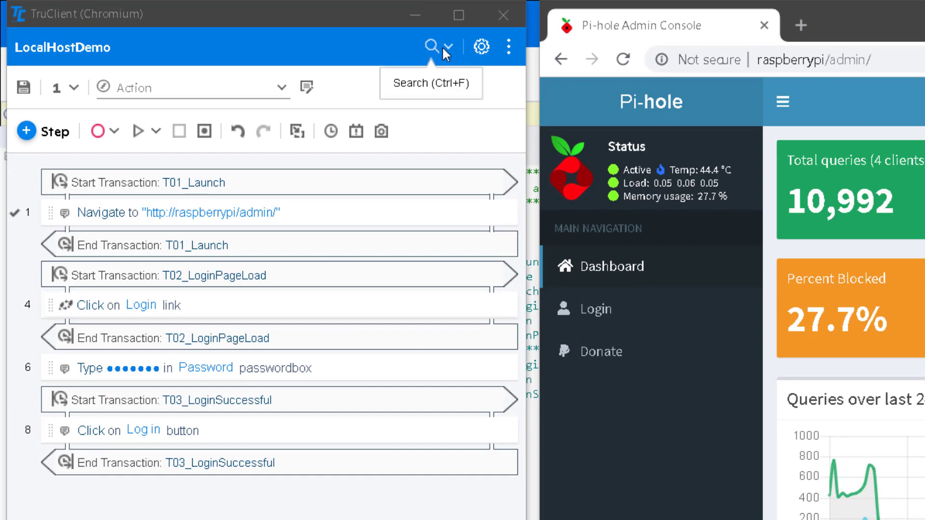
- Open the script window's more-options menu to view Help and About, then close it
{"action": "left_click", "coordinate": [509, 48]}
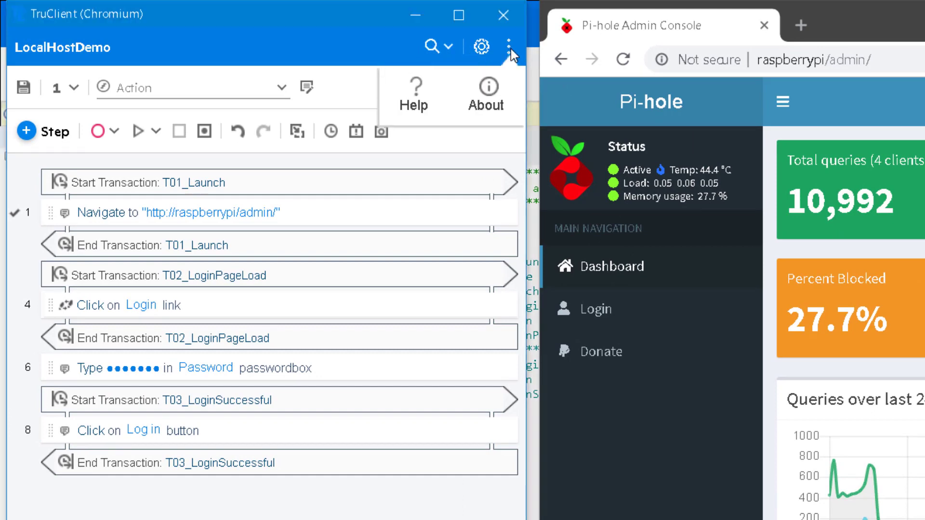
{"action": "left_click", "coordinate": [511, 48]}
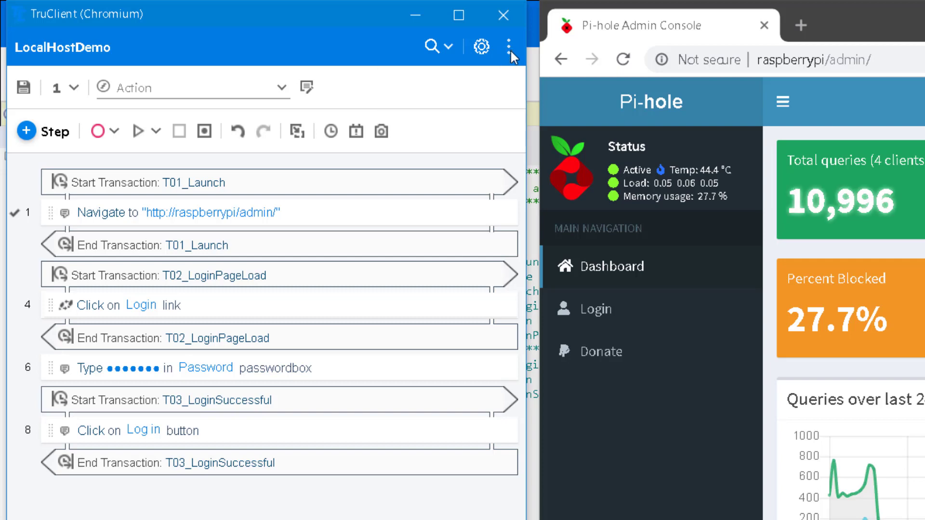
- Open the script search bar and inspect its scope and step-type filter options
{"action": "left_click", "coordinate": [427, 44]}
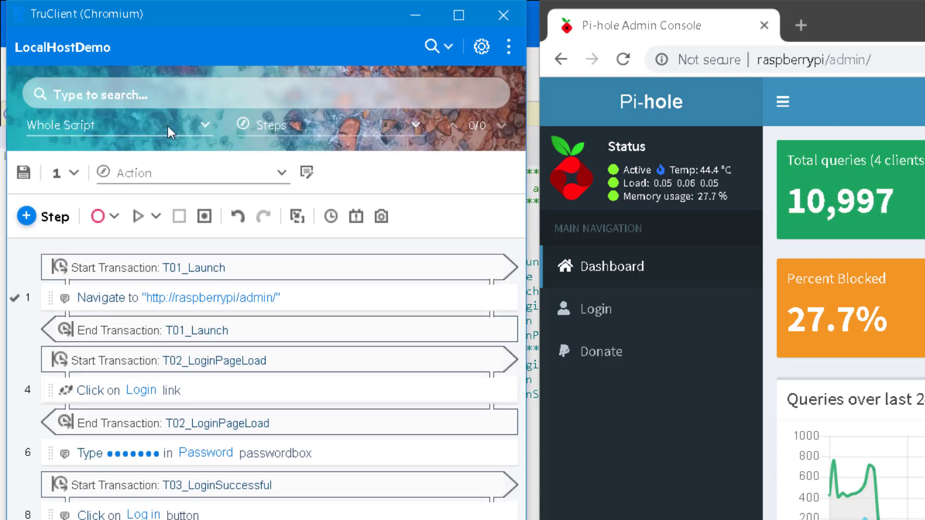
{"action": "left_click", "coordinate": [131, 122]}
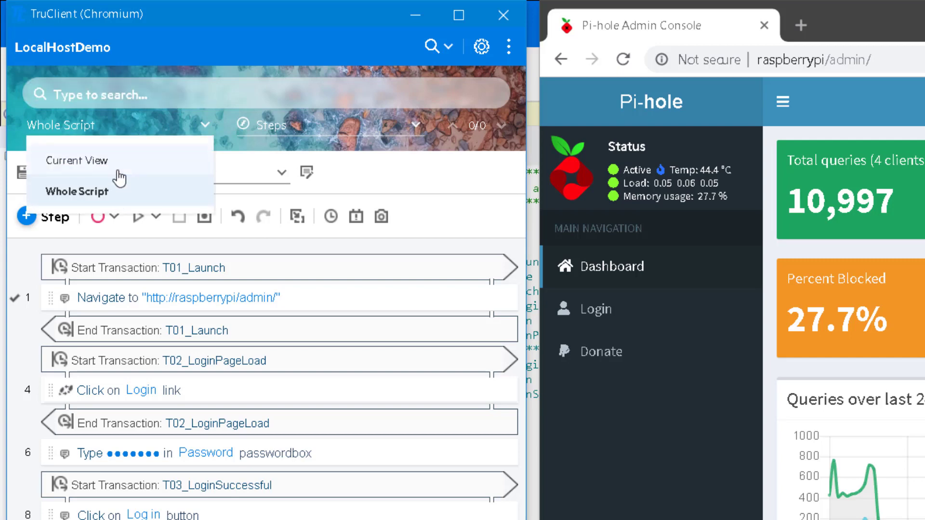
{"action": "left_click", "coordinate": [270, 148]}
{"action": "left_click", "coordinate": [295, 127]}
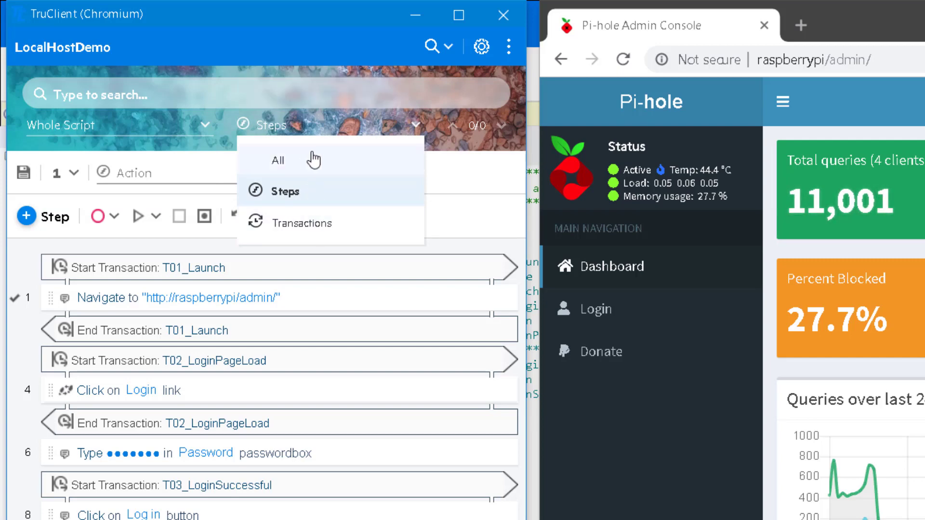
{"action": "left_click", "coordinate": [458, 140]}
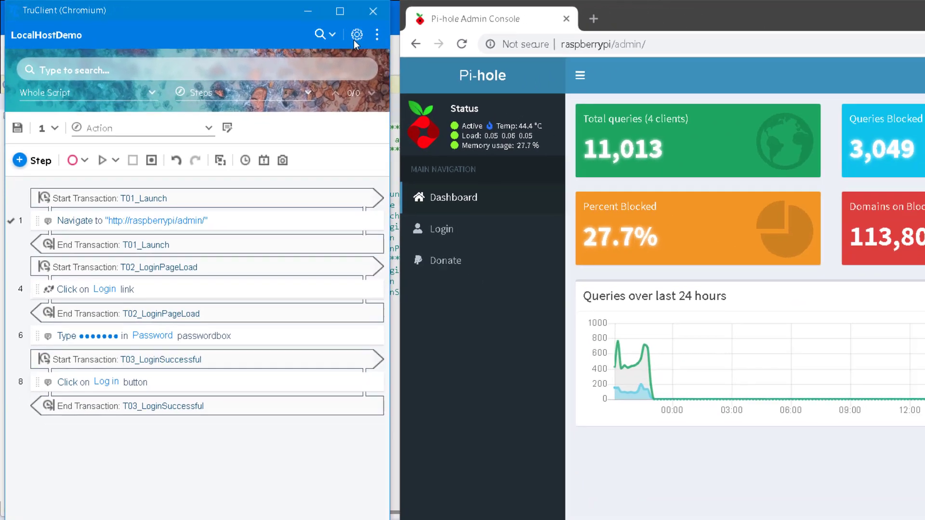
- Open the TruClient General Settings and review the Browser Settings properties before closing with Done
{"action": "left_click", "coordinate": [356, 35]}
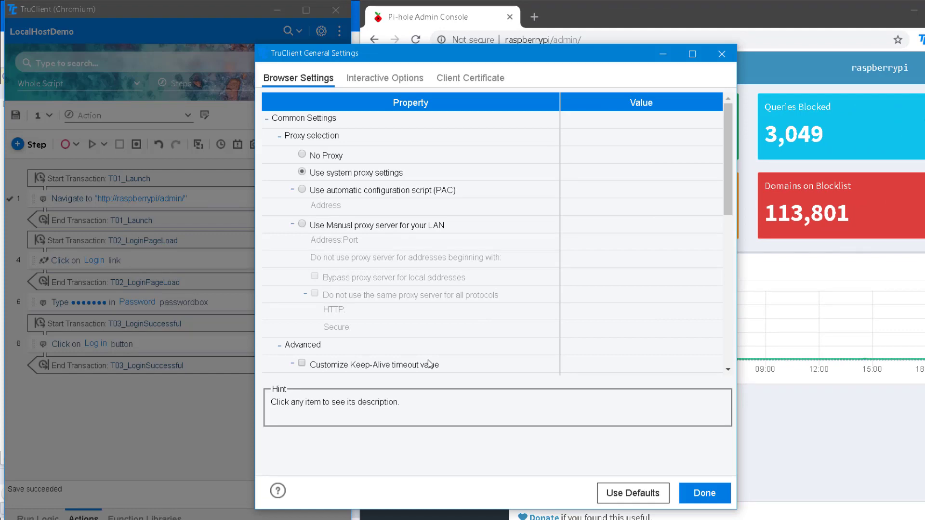
{"action": "scroll", "coordinate": [515, 330], "scroll_direction": "down", "scroll_amount": 5}
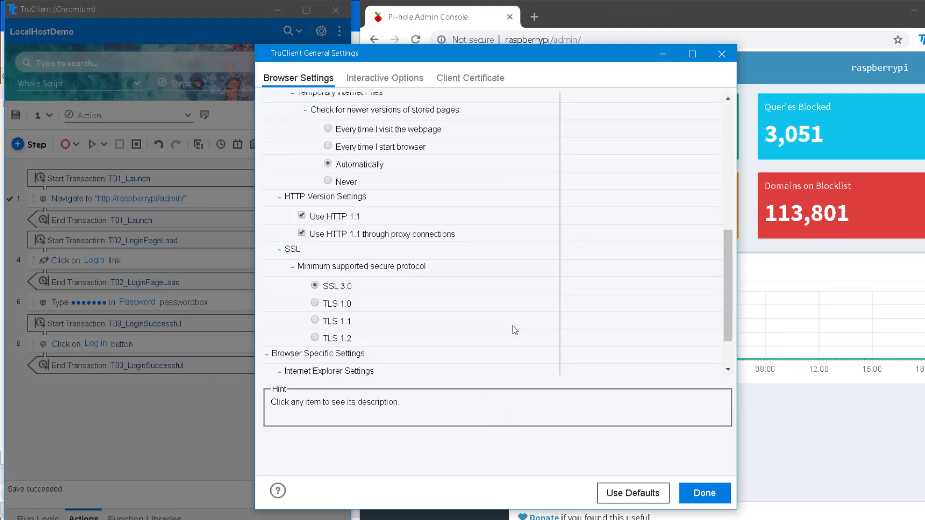
{"action": "scroll", "coordinate": [514, 330], "scroll_direction": "down", "scroll_amount": 2}
{"action": "scroll", "coordinate": [515, 330], "scroll_direction": "up", "scroll_amount": 10}
{"action": "left_click", "coordinate": [704, 493]}
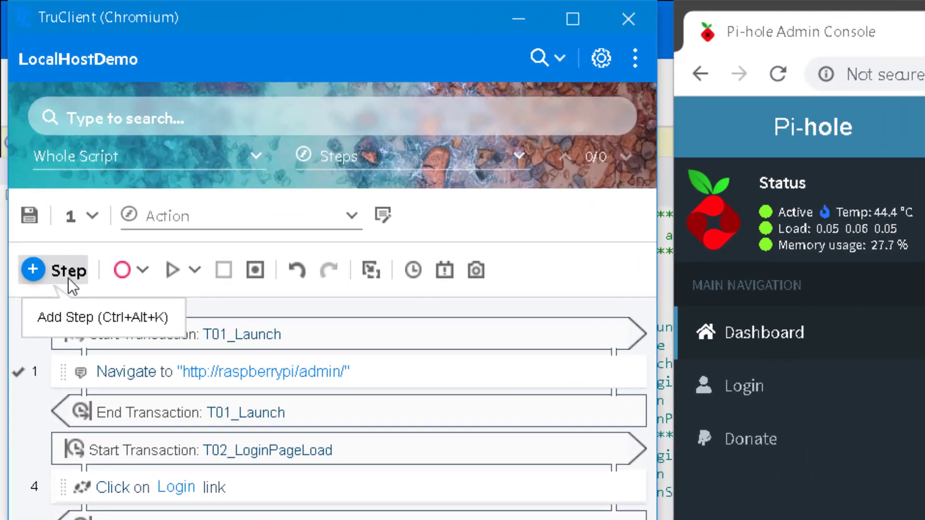
- Open the Add Step panel and browse the Functions, Flow Control and Miscellaneous step categories
{"action": "left_click", "coordinate": [68, 277]}
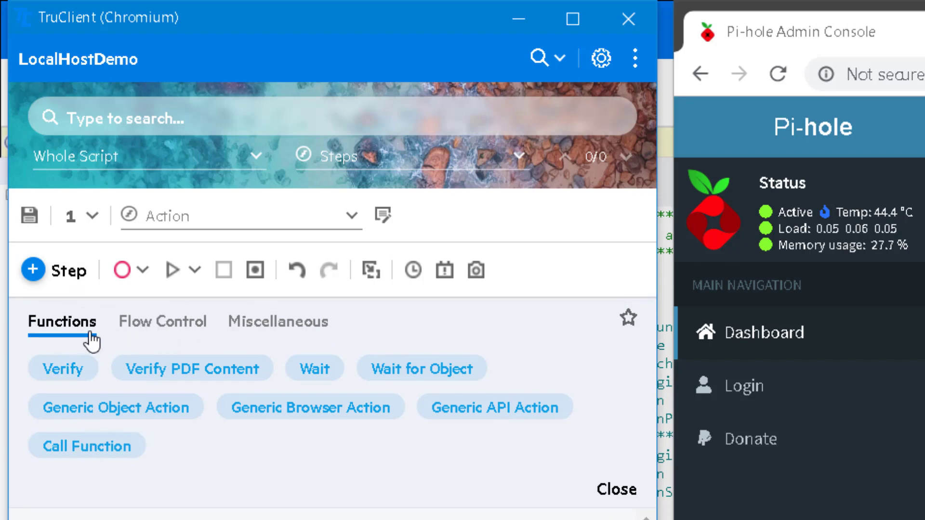
{"action": "left_click", "coordinate": [153, 342]}
{"action": "left_click", "coordinate": [272, 324]}
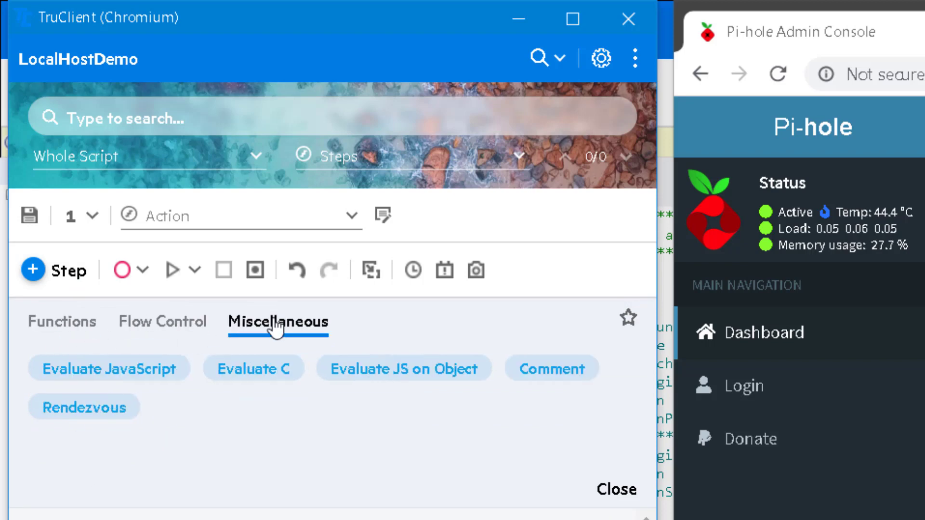
{"action": "left_click", "coordinate": [85, 332]}
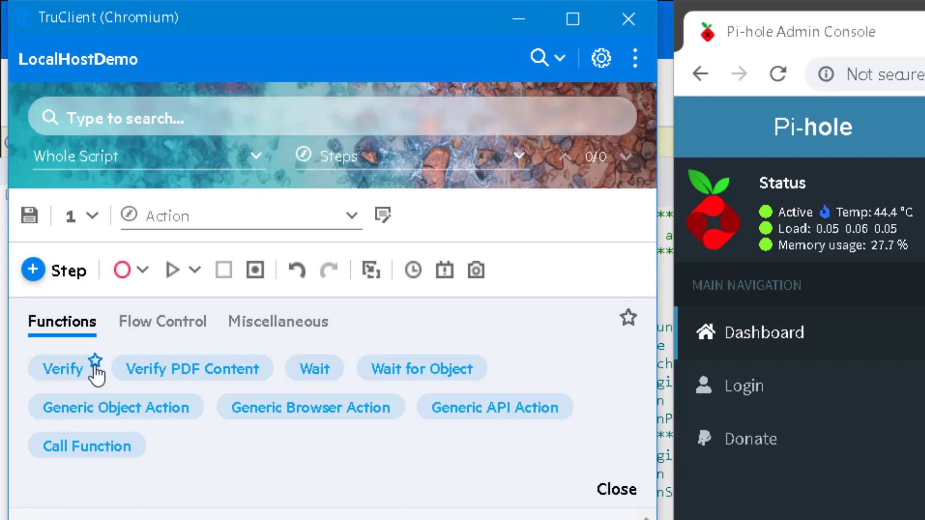
- View the favourite steps, toggle the Verify step's favourite star, and return to the Functions category
{"action": "left_click", "coordinate": [627, 320]}
{"action": "mouse_move", "coordinate": [73, 380]}
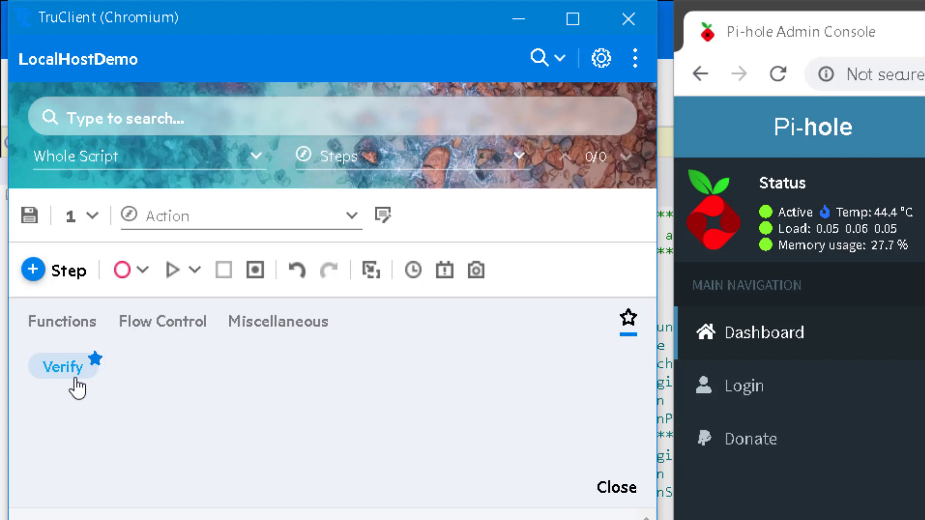
{"action": "left_click", "coordinate": [95, 359]}
{"action": "left_click", "coordinate": [41, 333]}
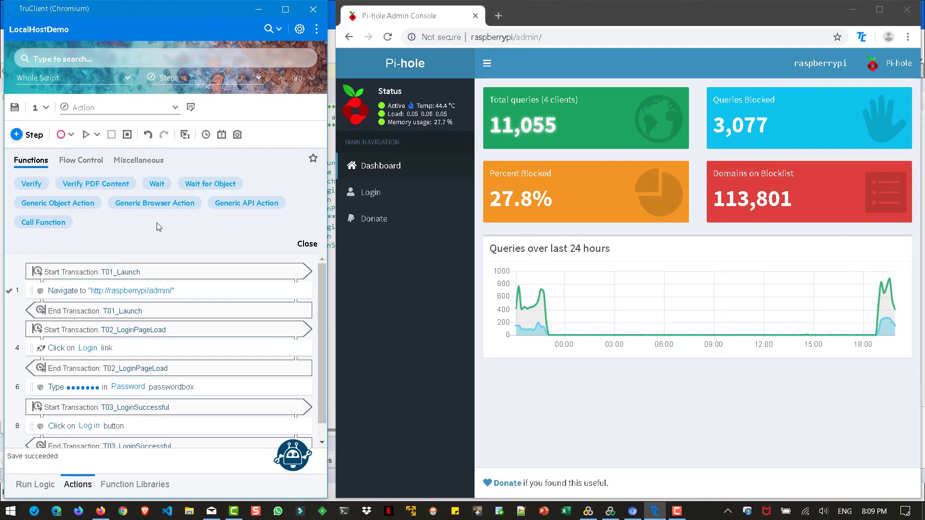
- Add a Generic Browser Action step to the end of the script and delete it again
{"action": "mouse_move", "coordinate": [159, 208]}
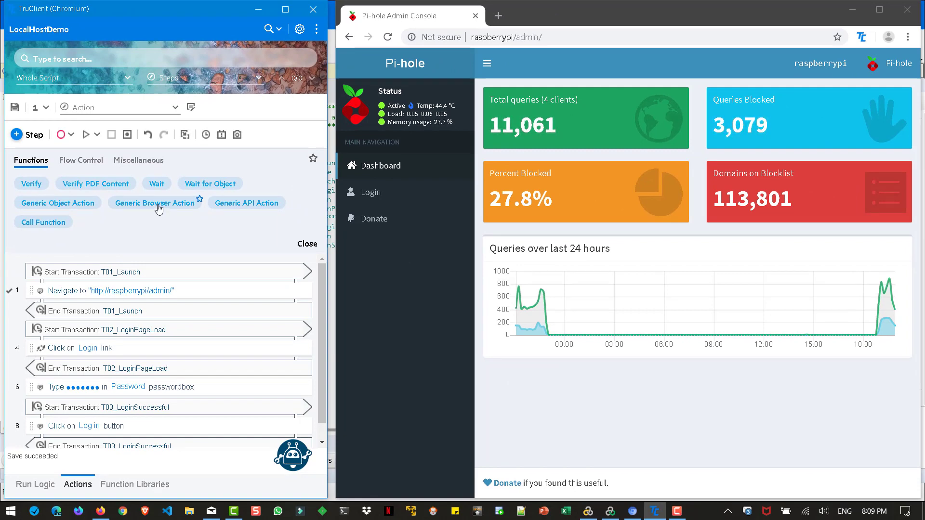
{"action": "left_click_drag", "start_coordinate": [159, 208], "coordinate": [119, 282]}
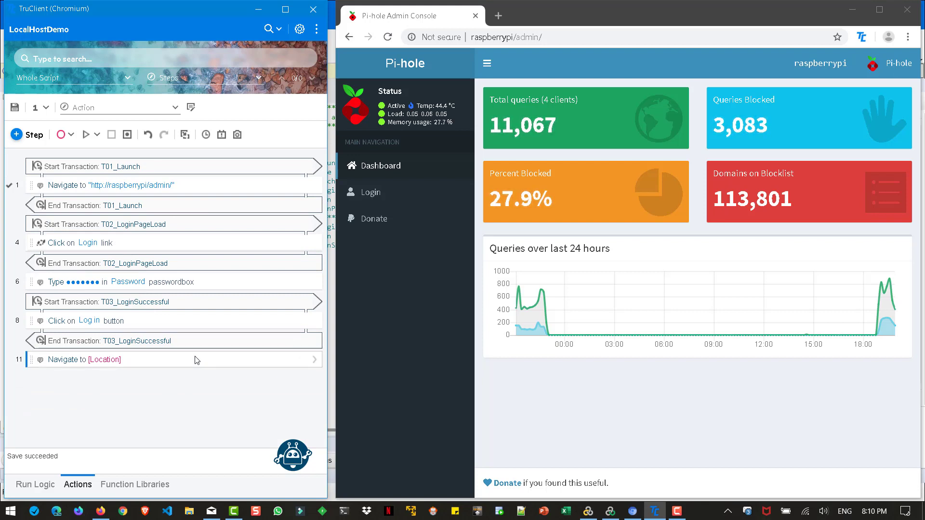
{"action": "key", "text": "Delete"}
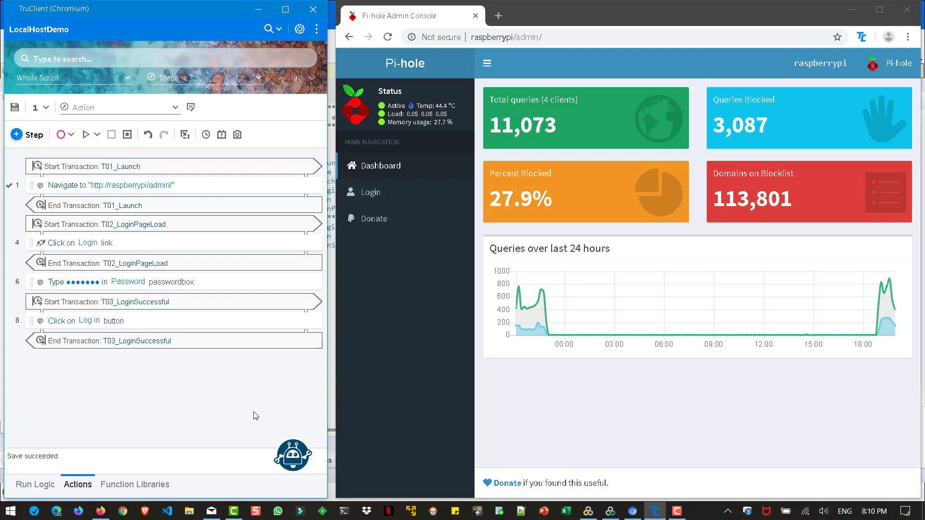
- Open the help assistant's Tasks list, start the Development Window intro walk-thru, and stop it
{"action": "left_click", "coordinate": [290, 468]}
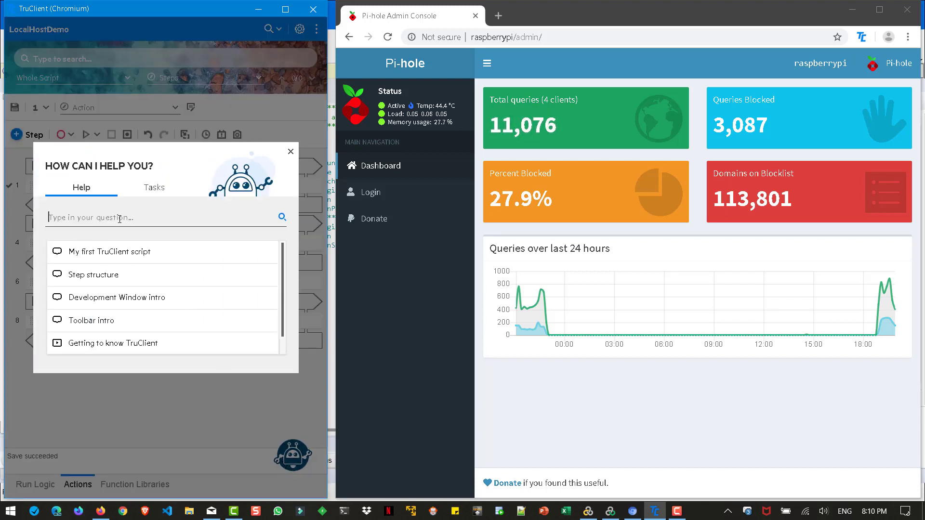
{"action": "left_click", "coordinate": [156, 190]}
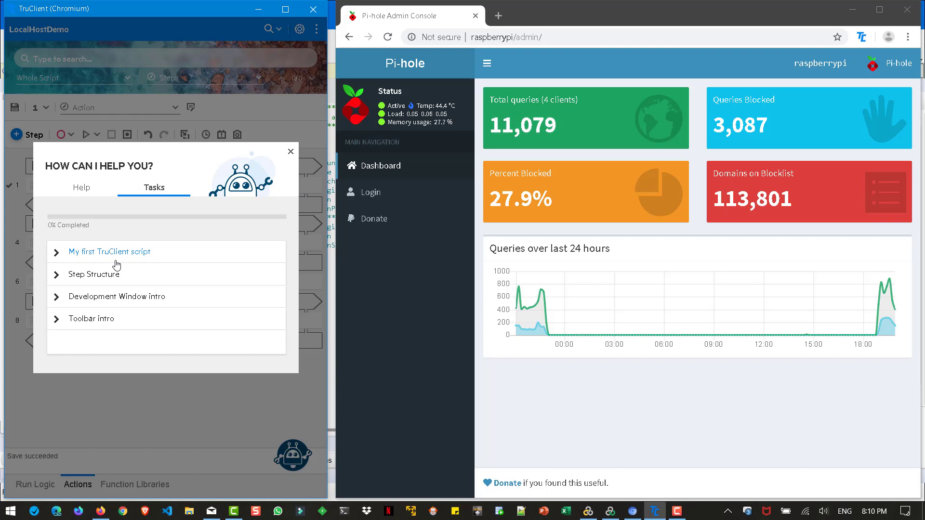
{"action": "left_click", "coordinate": [116, 305]}
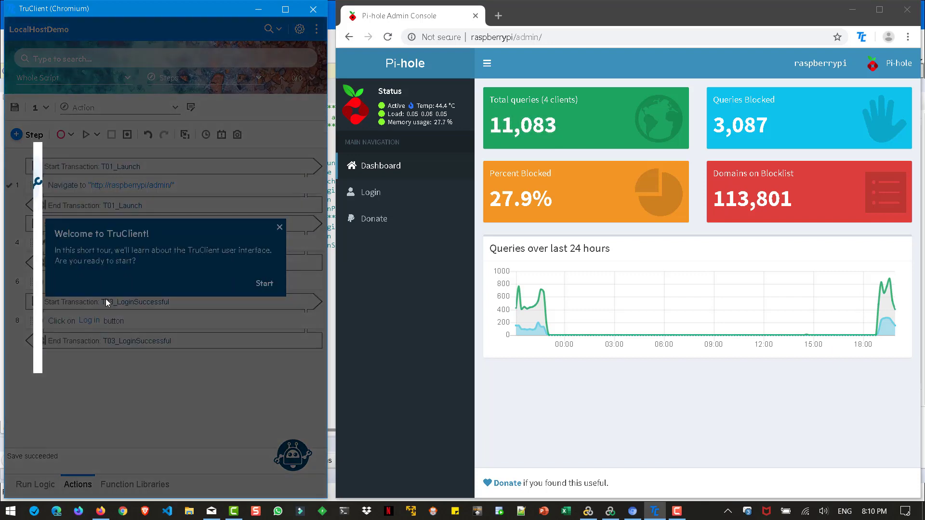
{"action": "left_click", "coordinate": [279, 231]}
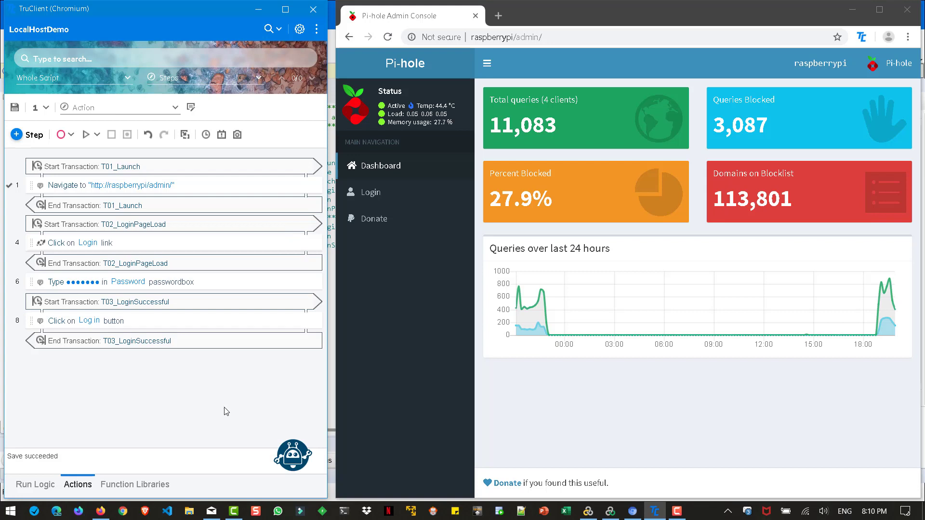
- Browse the Run Logic and Function Libraries views of the script, returning to Actions
{"action": "left_click", "coordinate": [41, 485]}
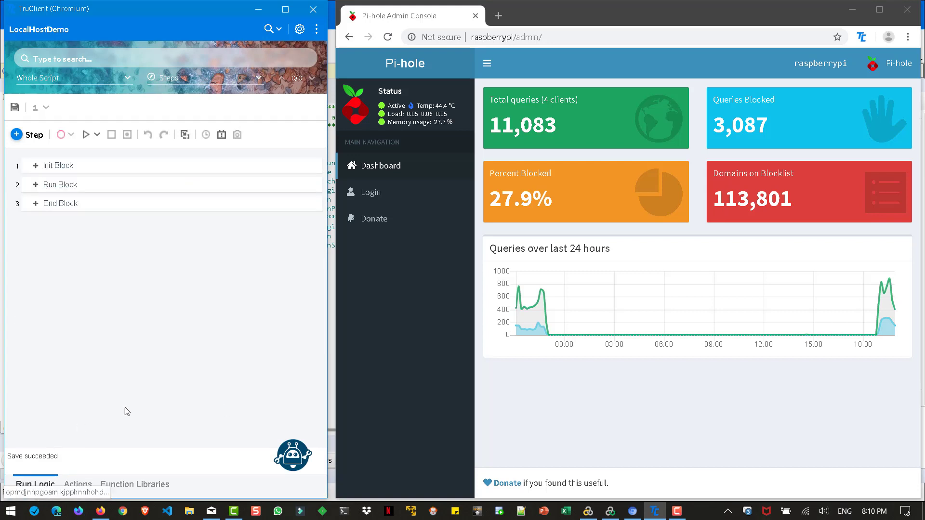
{"action": "left_click", "coordinate": [78, 484]}
{"action": "left_click", "coordinate": [132, 485]}
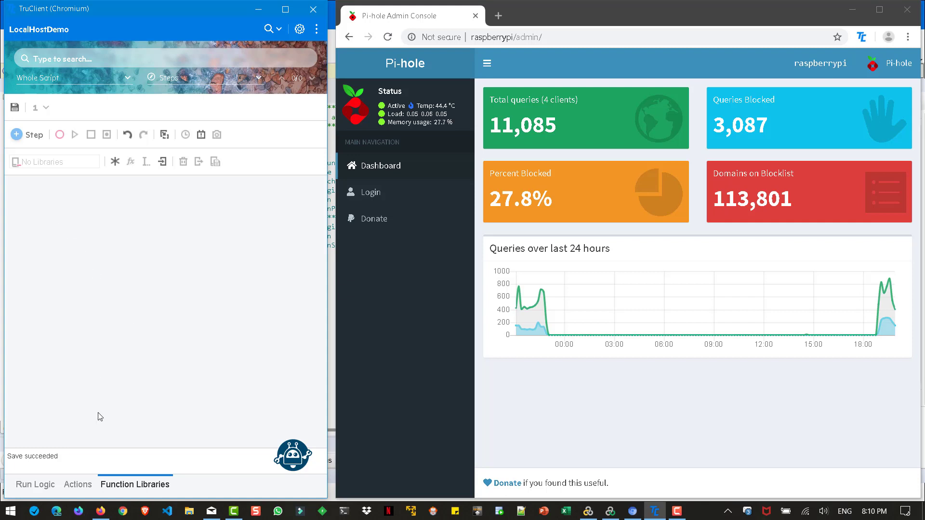
{"action": "left_click", "coordinate": [83, 484]}
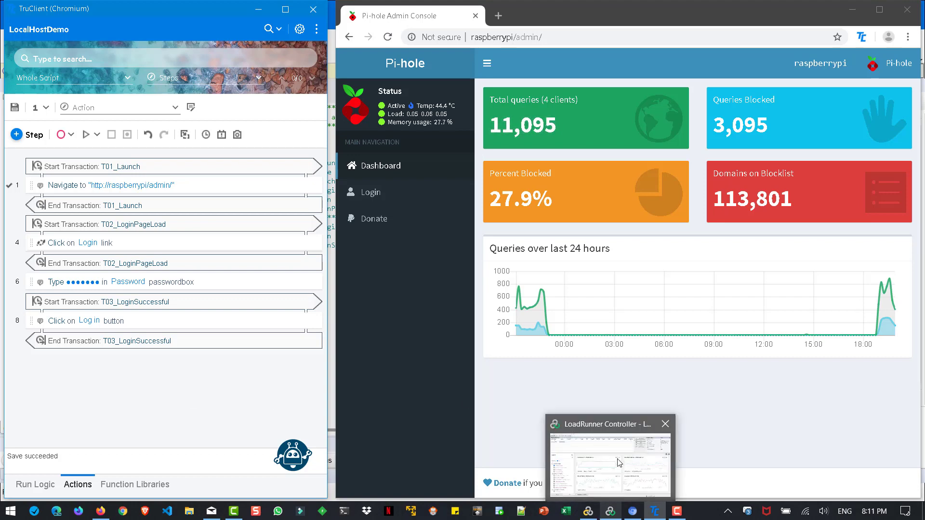
- Switch to LoadRunner Controller and add the DOM Interactive, Page DOMContentLoaded Event duration and Page Load Event duration graphs
{"action": "left_click", "coordinate": [610, 514]}
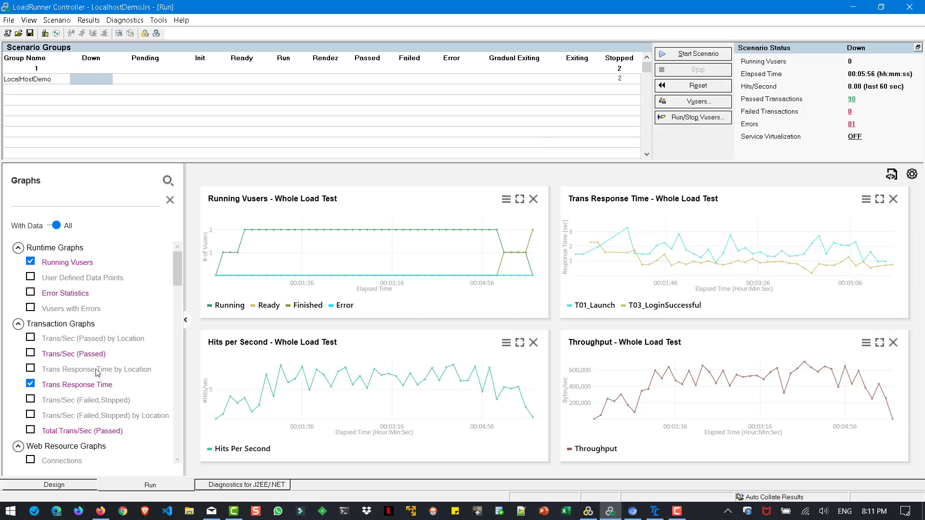
{"action": "scroll", "coordinate": [97, 372], "scroll_direction": "down", "scroll_amount": 8}
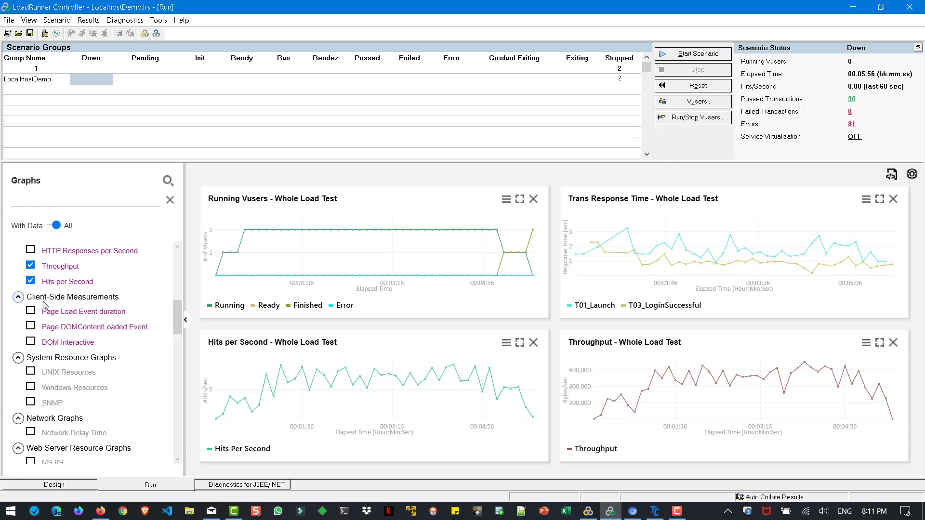
{"action": "left_click", "coordinate": [31, 342]}
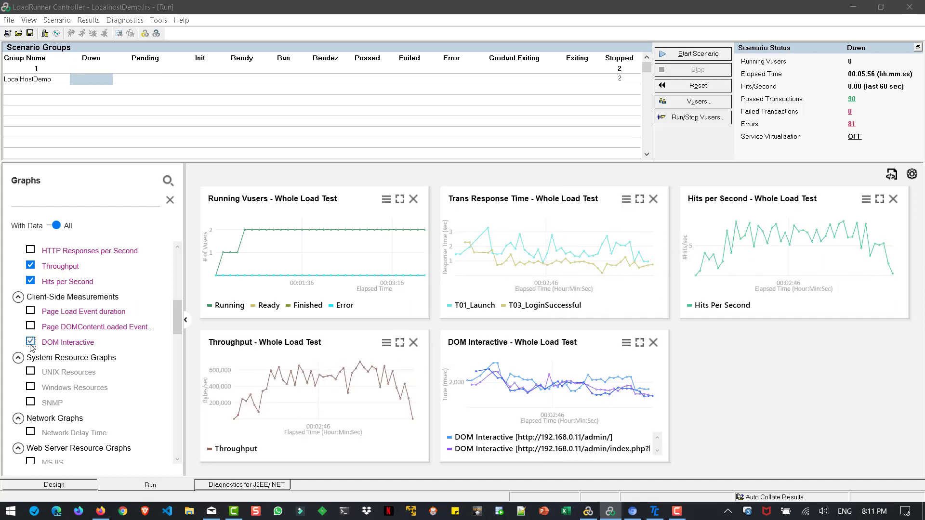
{"action": "left_click", "coordinate": [30, 326]}
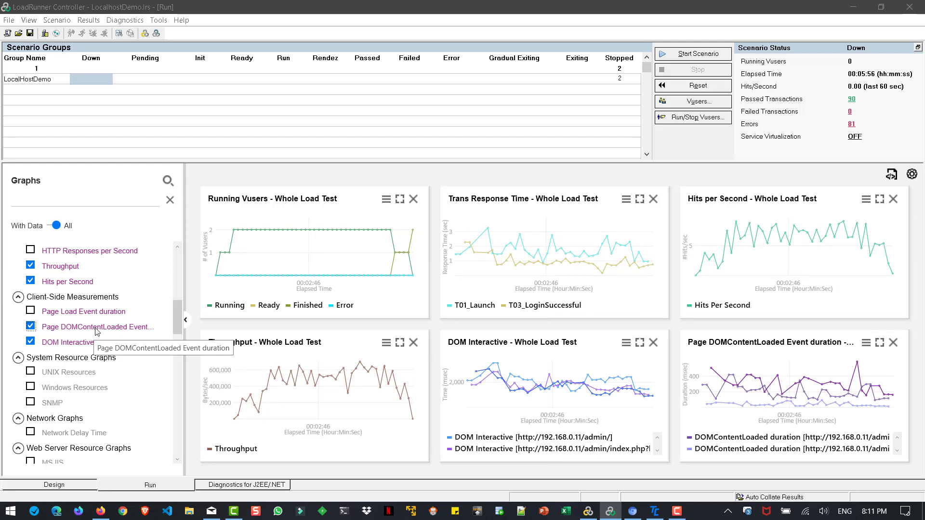
{"action": "left_click", "coordinate": [31, 312]}
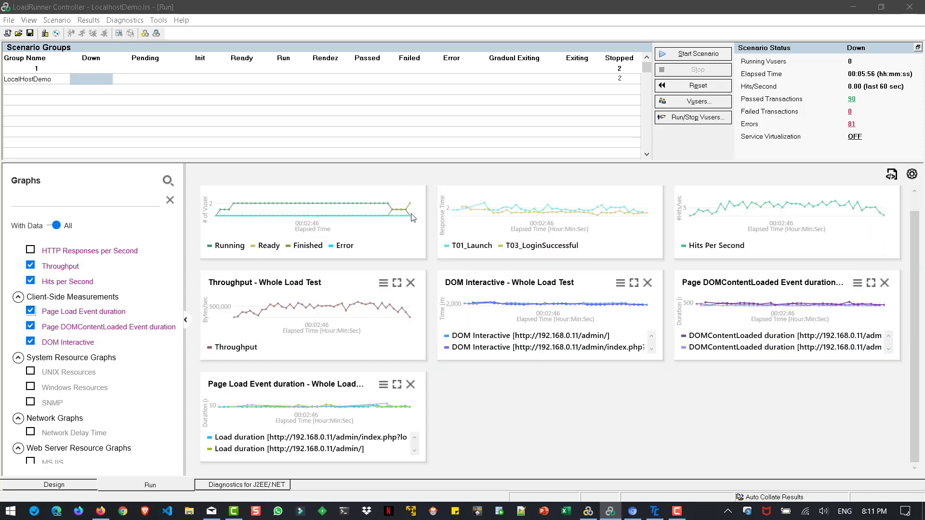
- Close the Running Vusers, Trans Response Time, Hits per Second and Throughput graphs
{"action": "scroll", "coordinate": [409, 198], "scroll_direction": "up", "scroll_amount": 1}
{"action": "left_click", "coordinate": [410, 199]}
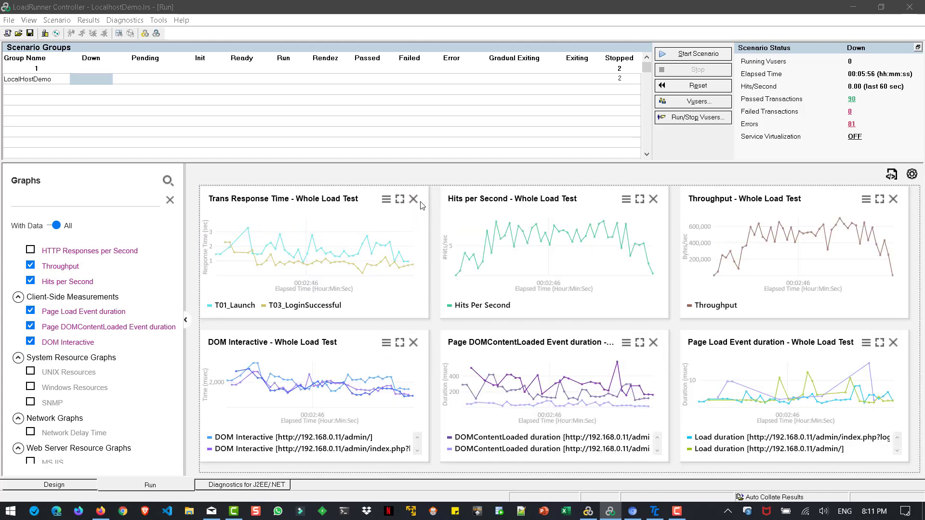
{"action": "left_click", "coordinate": [413, 199]}
{"action": "left_click", "coordinate": [413, 199]}
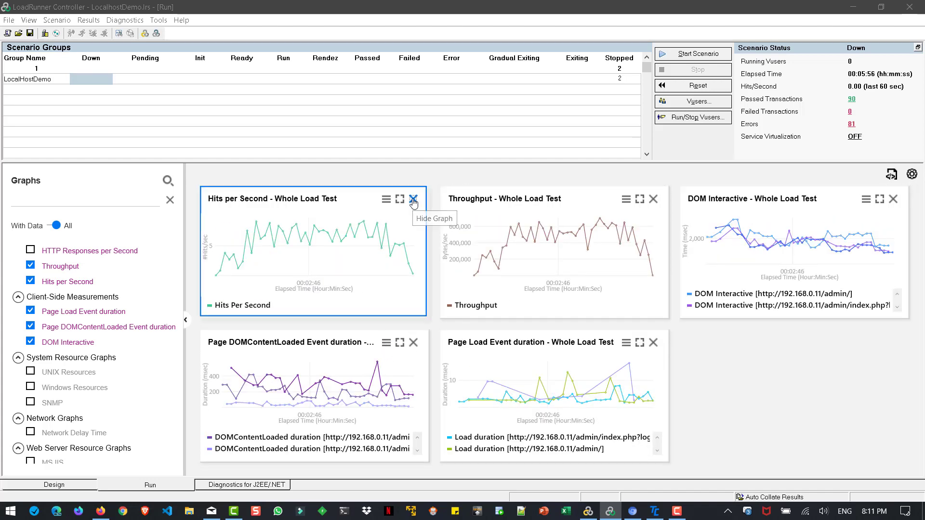
{"action": "left_click", "coordinate": [532, 200]}
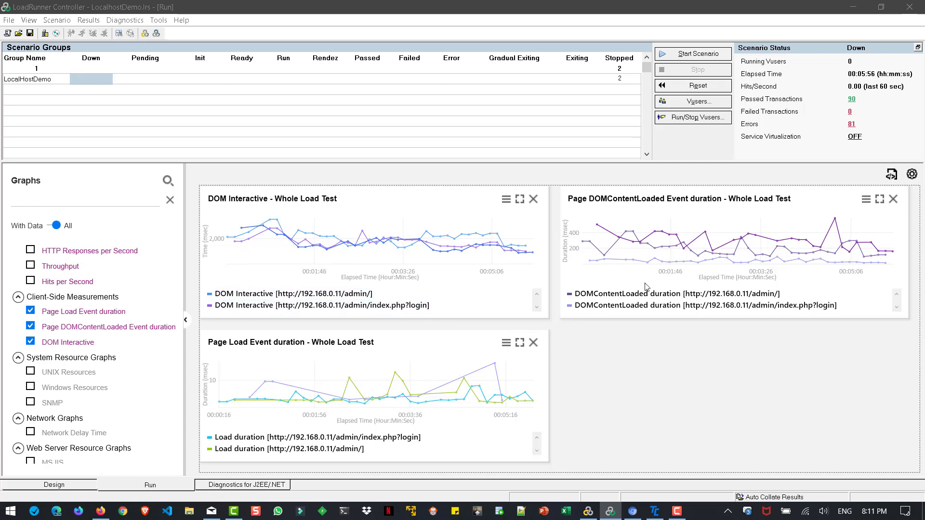
- Scroll through the legend entries of the DOM Interactive and DOMContentLoaded duration graphs
{"action": "left_click", "coordinate": [536, 307]}
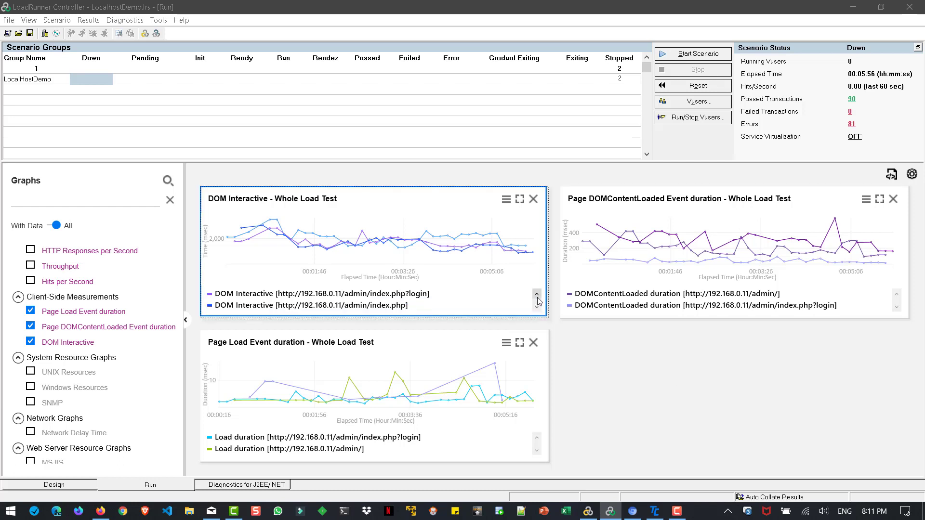
{"action": "left_click", "coordinate": [537, 294]}
{"action": "left_click", "coordinate": [536, 307]}
{"action": "left_click", "coordinate": [897, 307]}
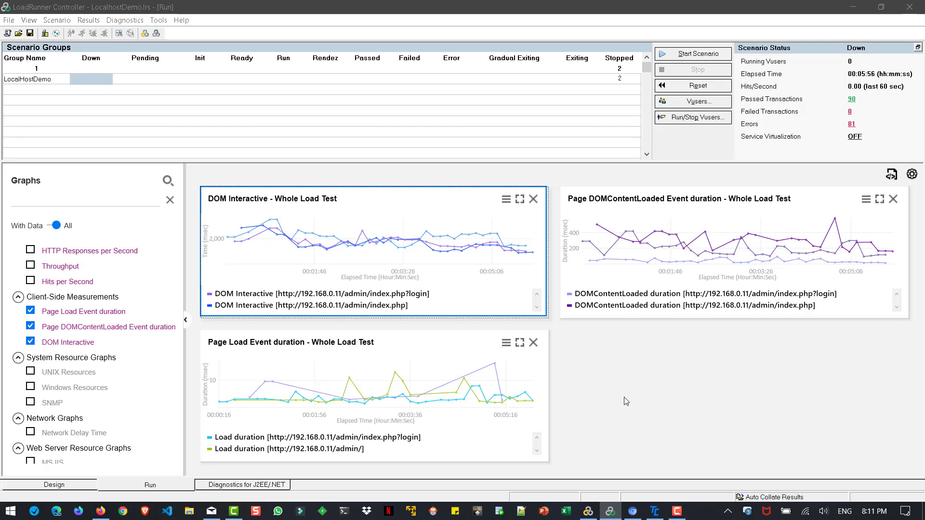
{"action": "scroll", "coordinate": [122, 337], "scroll_direction": "up", "scroll_amount": 6}
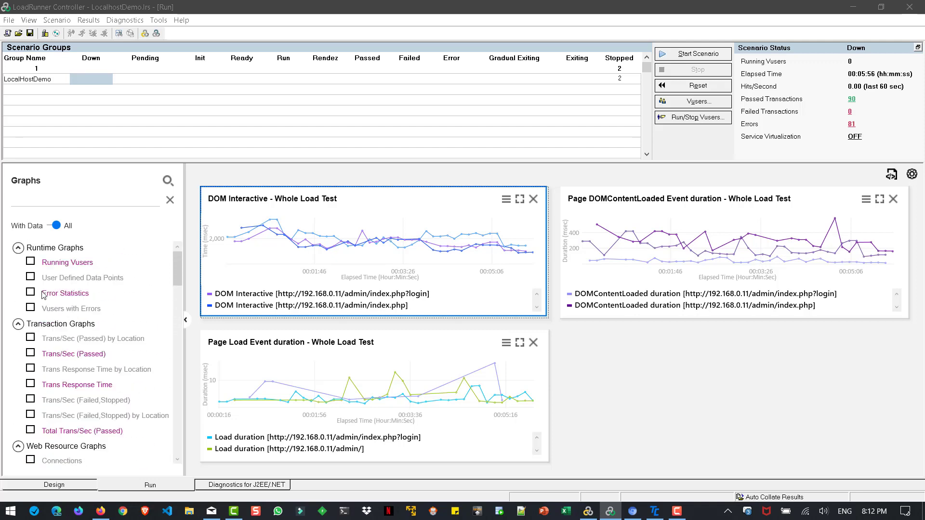
- Add the Trans Response Time graph and open the DOM Interactive graph's settings panel, then close it
{"action": "left_click", "coordinate": [31, 384]}
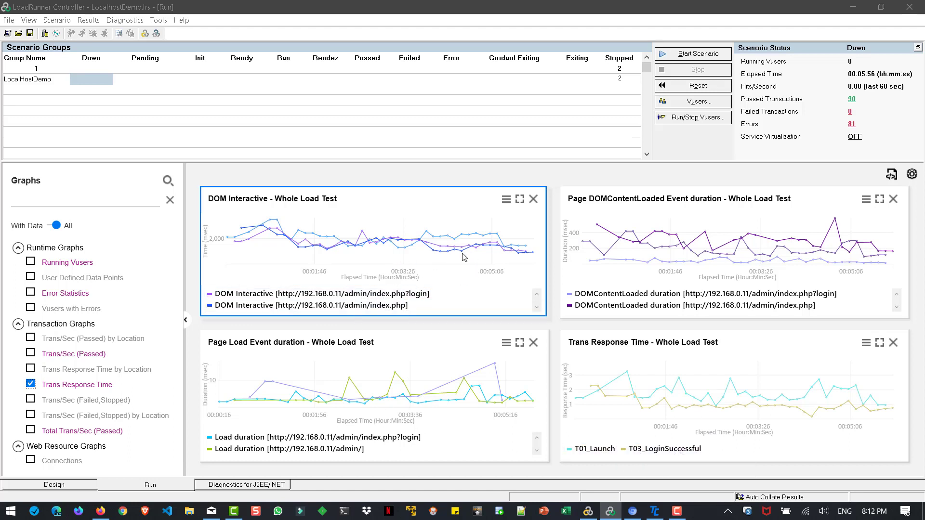
{"action": "left_click", "coordinate": [506, 199]}
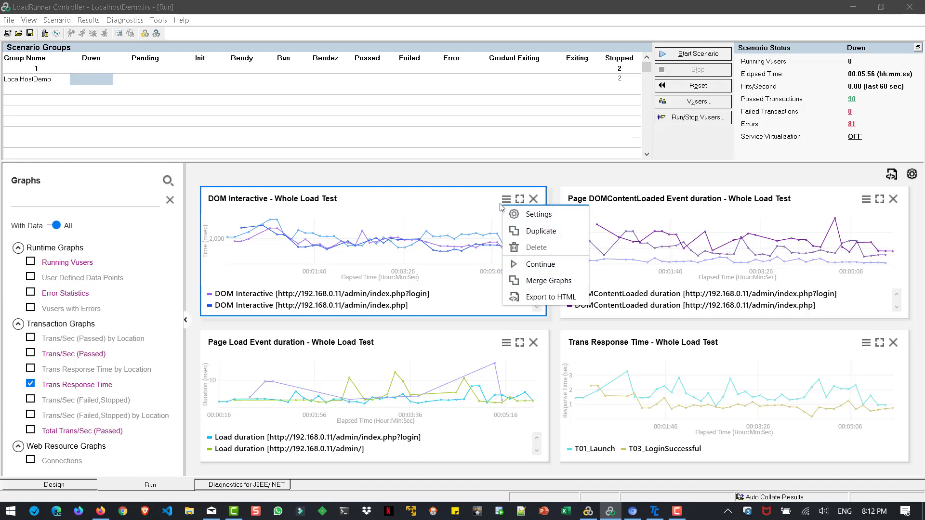
{"action": "left_click", "coordinate": [542, 216]}
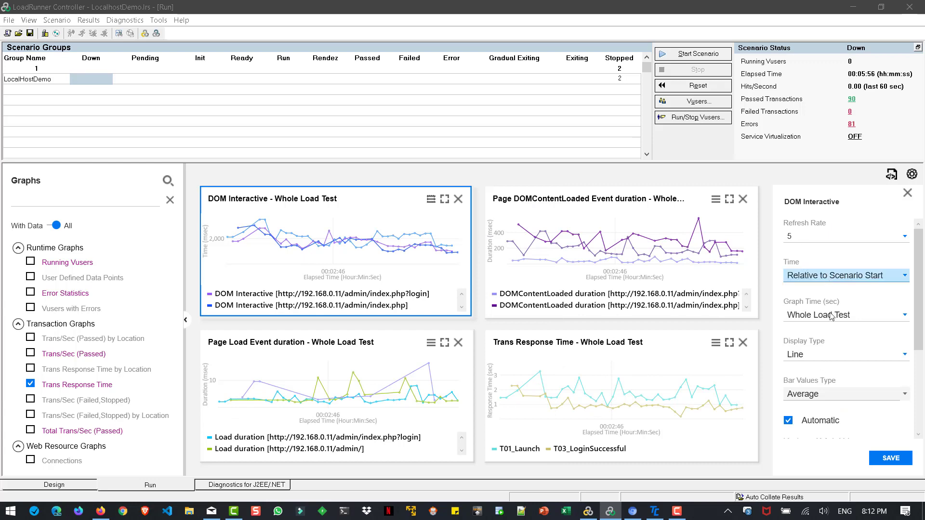
{"action": "left_click", "coordinate": [907, 193]}
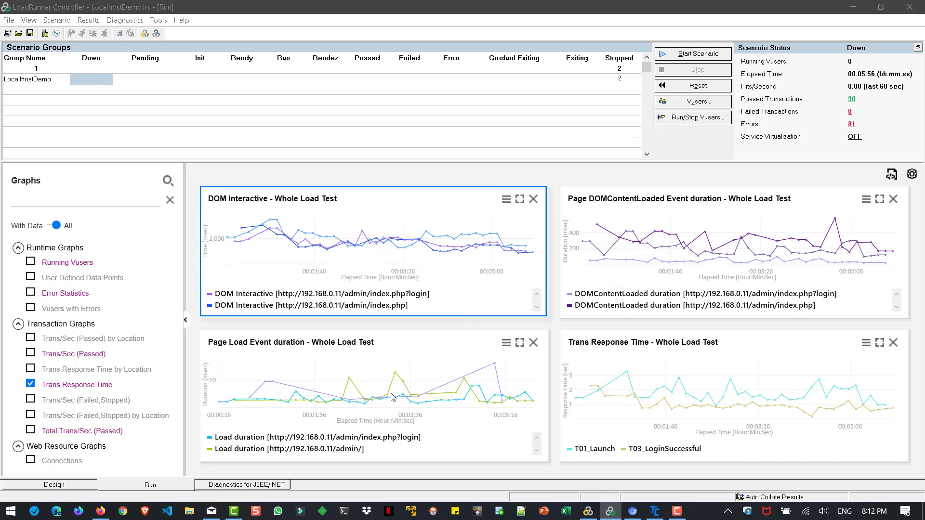
- Switch to TruClient and add a Generic API Action step at the end of the script, after the login transaction
{"action": "key", "text": "alt+Tab"}
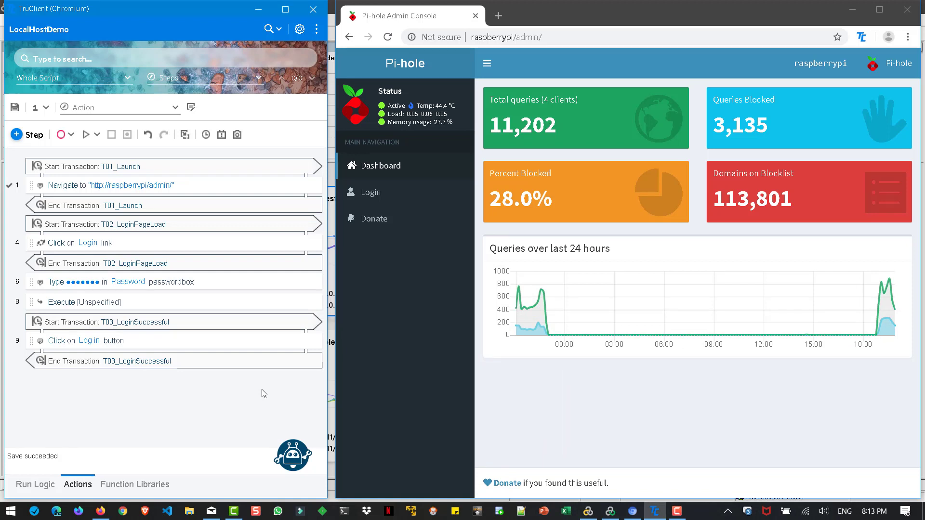
{"action": "left_click", "coordinate": [16, 135]}
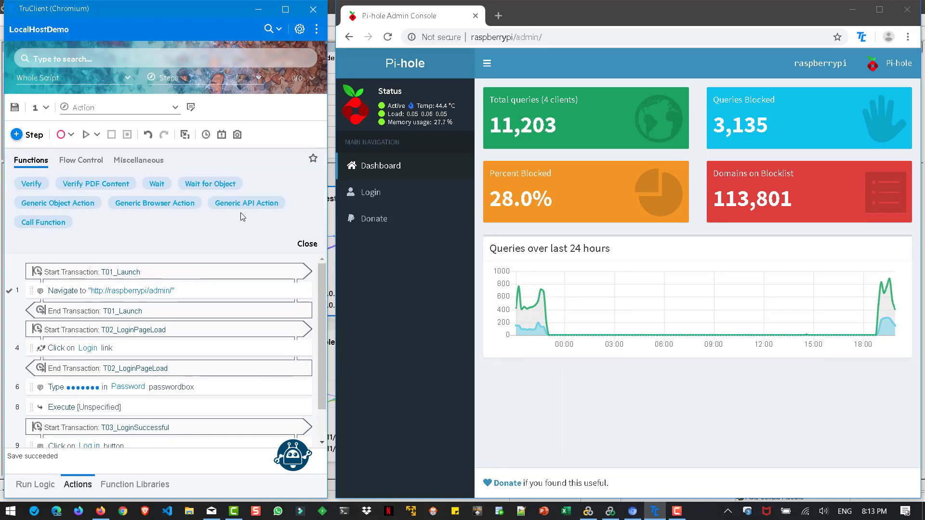
{"action": "left_click_drag", "start_coordinate": [259, 206], "coordinate": [141, 445]}
{"action": "left_click", "coordinate": [67, 379]}
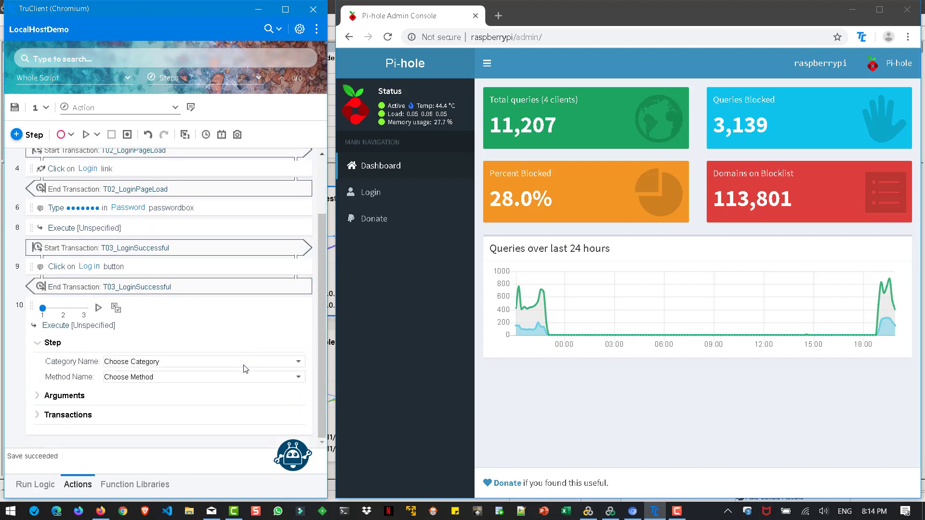
- Set the new API step's category to VTS and its method to vtcConnectEx
{"action": "left_click", "coordinate": [196, 362]}
{"action": "left_click", "coordinate": [161, 449]}
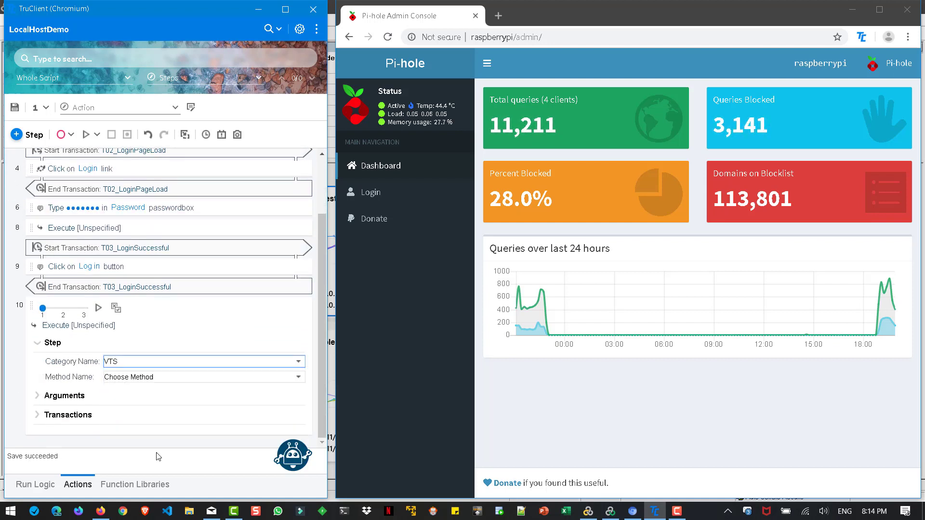
{"action": "left_click", "coordinate": [159, 379]}
{"action": "scroll", "coordinate": [146, 198], "scroll_direction": "down", "scroll_amount": 1}
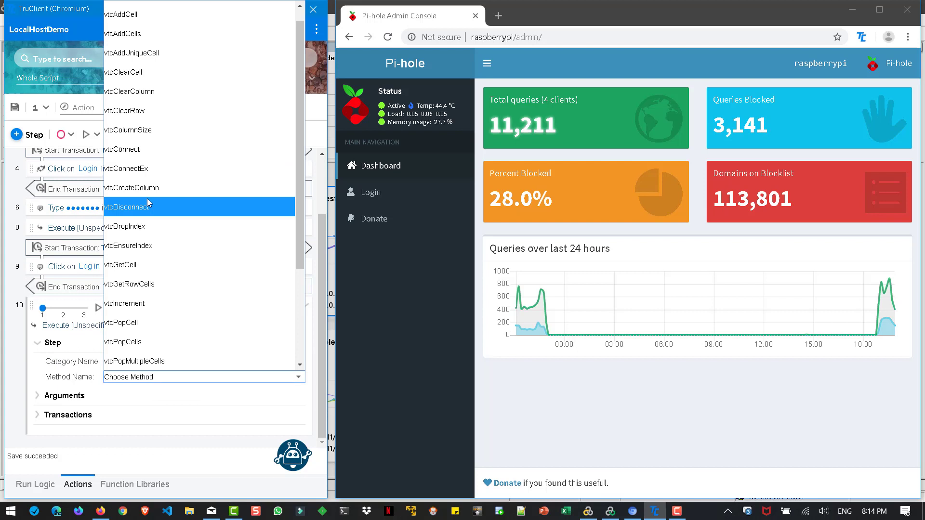
{"action": "left_click", "coordinate": [152, 168]}
- Expand the step's Arguments to examine the Server Address and Port fields, then collapse the step
{"action": "left_click", "coordinate": [135, 405]}
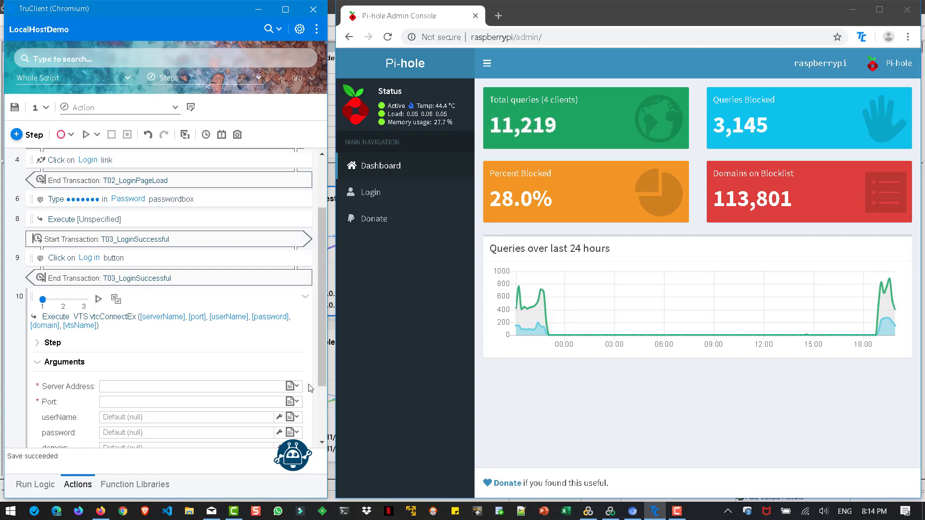
{"action": "left_click", "coordinate": [175, 386]}
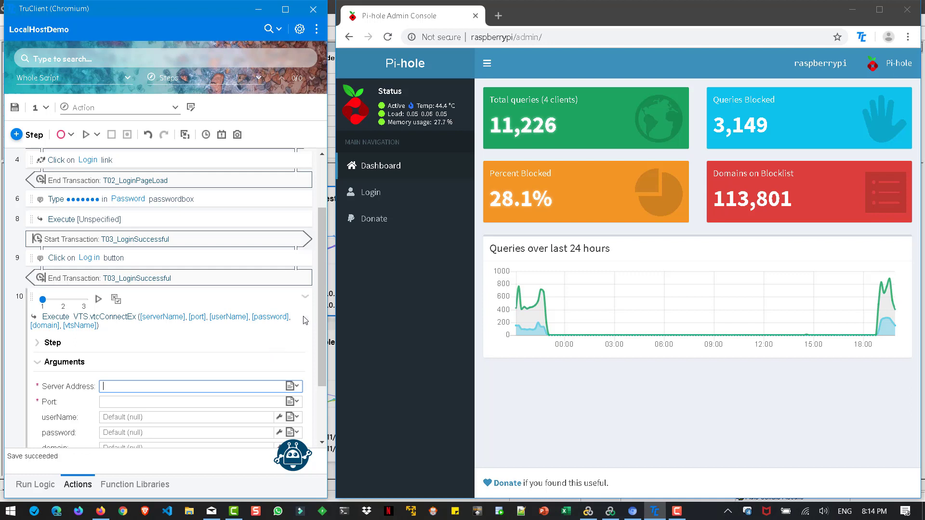
{"action": "left_click", "coordinate": [305, 298]}
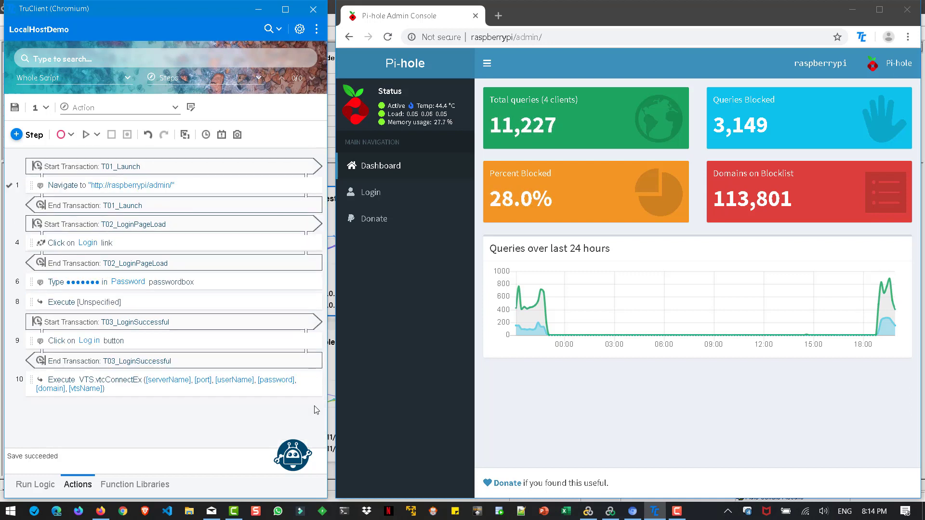